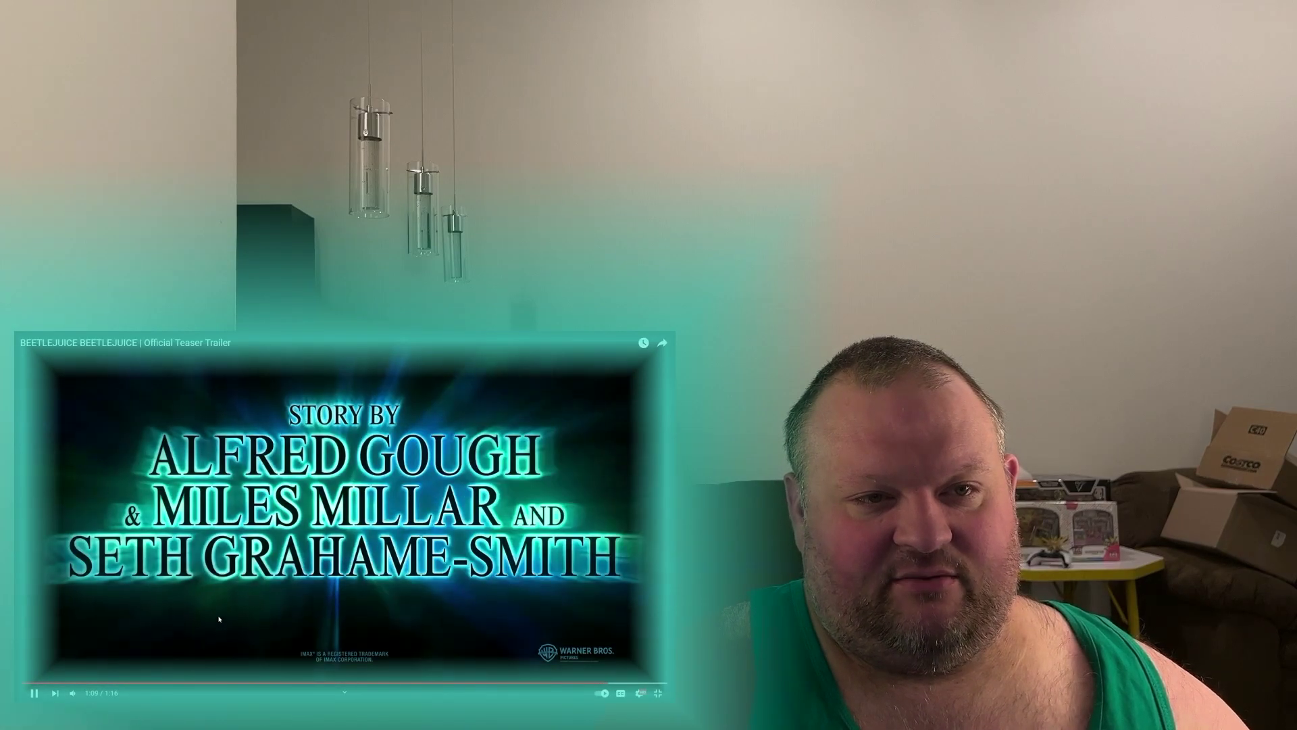
click(464, 594)
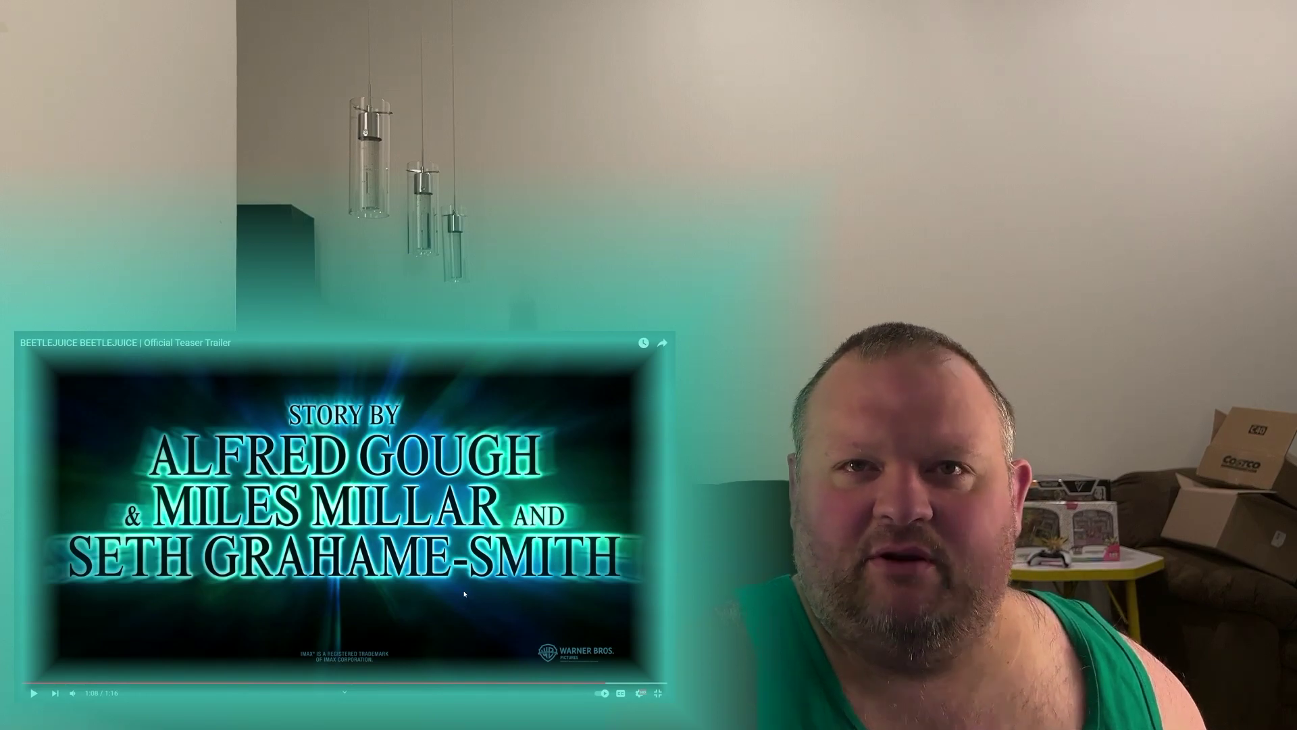
click(464, 594)
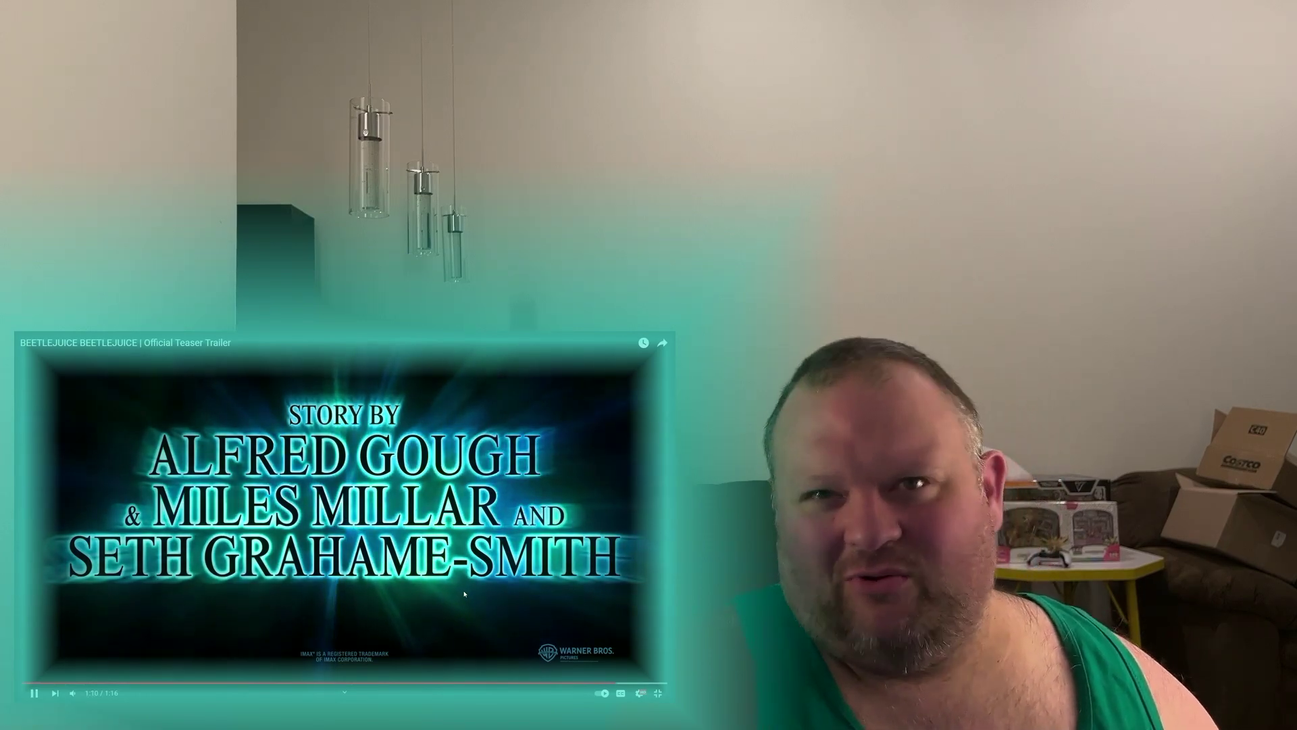